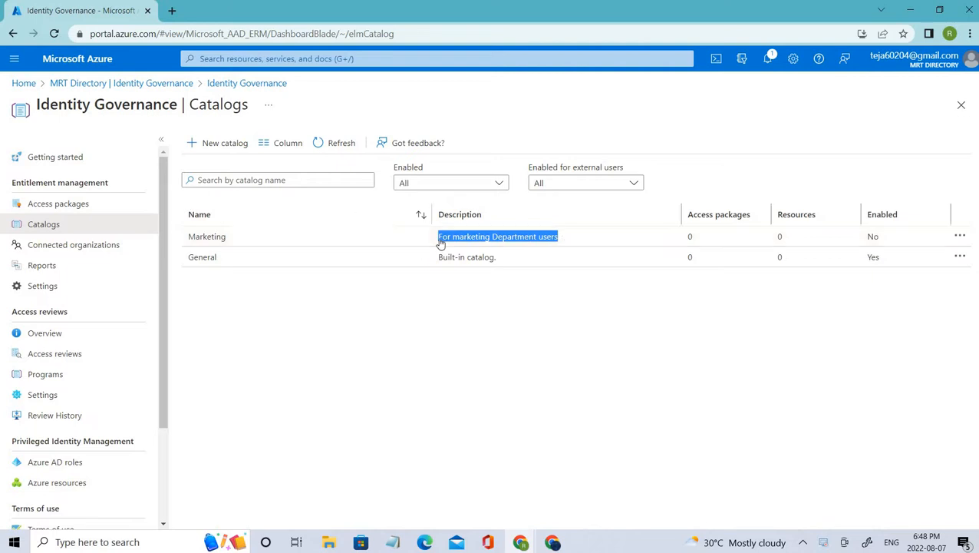
Open the MRT Directory's groups and start a new group with the Security group type.
{"action": "left_click", "coordinate": [220, 83]}
{"action": "left_click", "coordinate": [167, 83]}
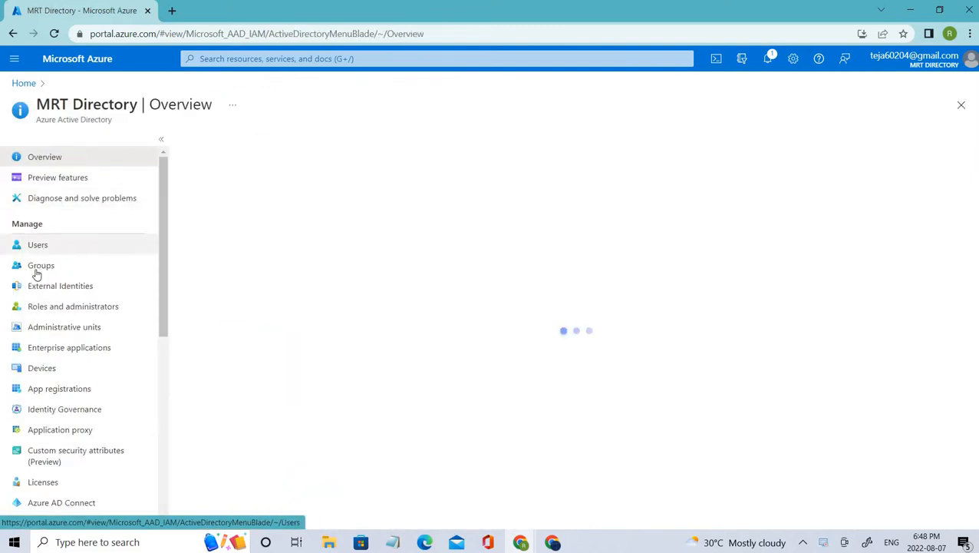
{"action": "left_click", "coordinate": [42, 265]}
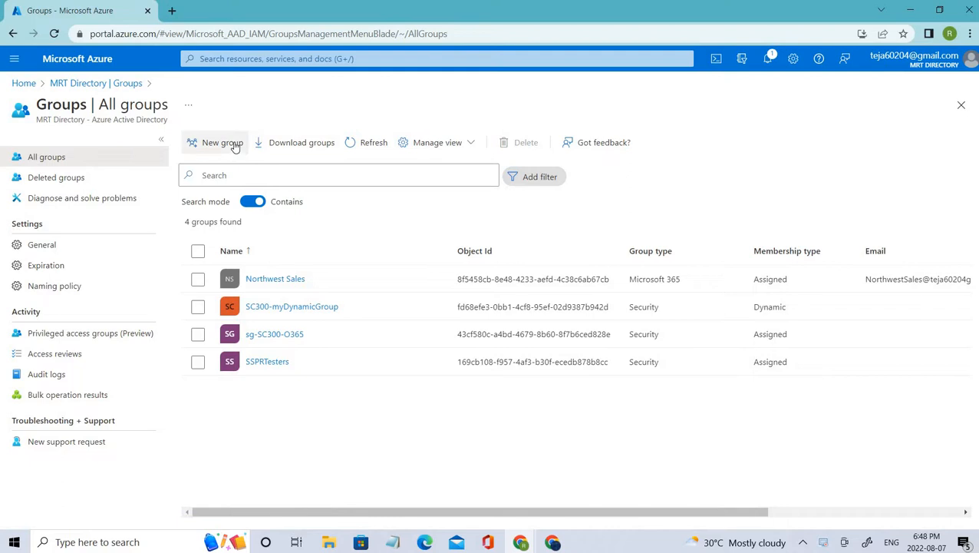
{"action": "left_click", "coordinate": [232, 145]}
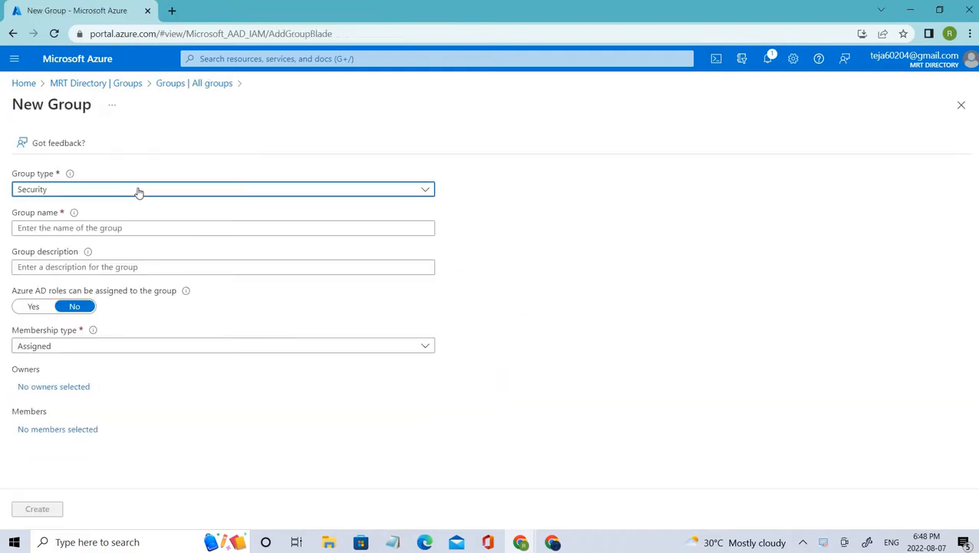
{"action": "left_click", "coordinate": [139, 192]}
Name the new group "retail" and describe it as "This group is used for marketing".
{"action": "left_click", "coordinate": [75, 228]}
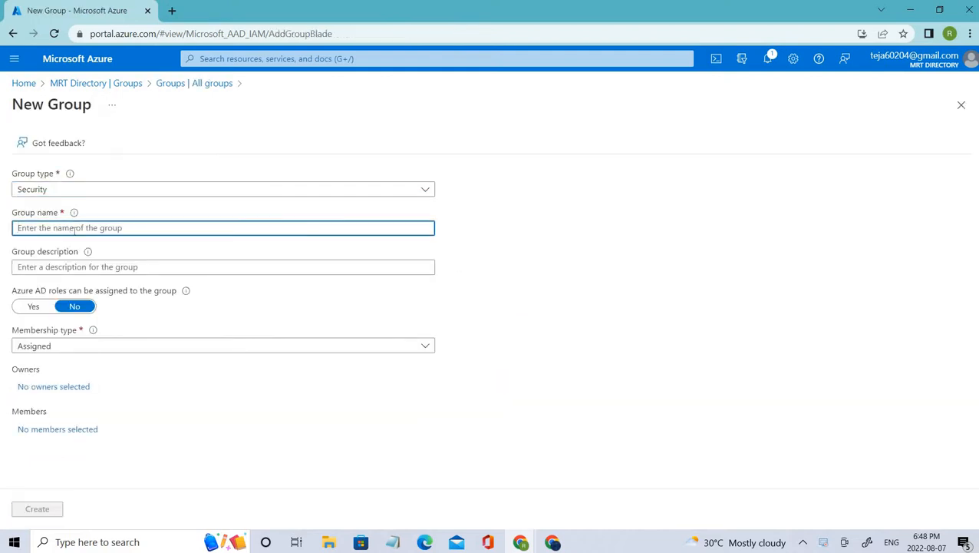
{"action": "type", "text": "retain"}
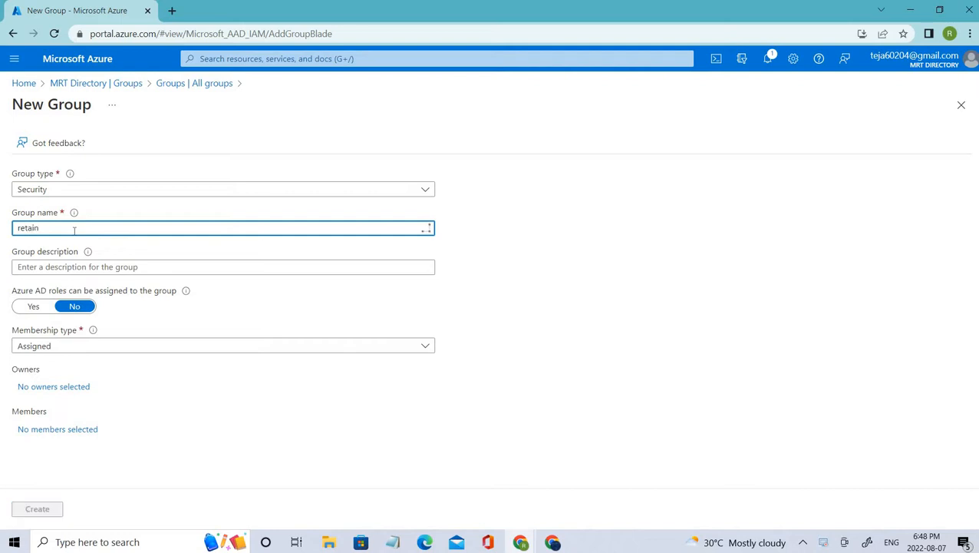
{"action": "key", "text": "BackSpace"}
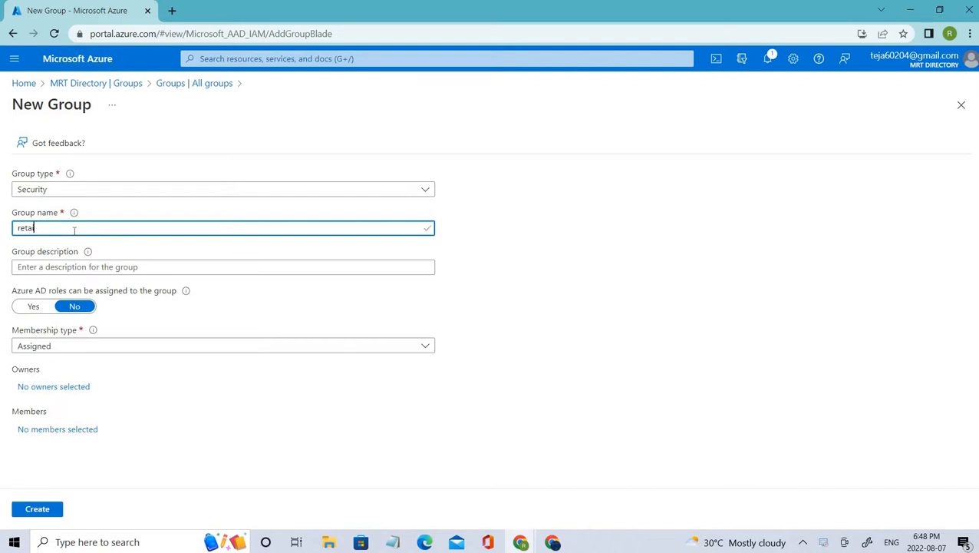
{"action": "left_click", "coordinate": [113, 267]}
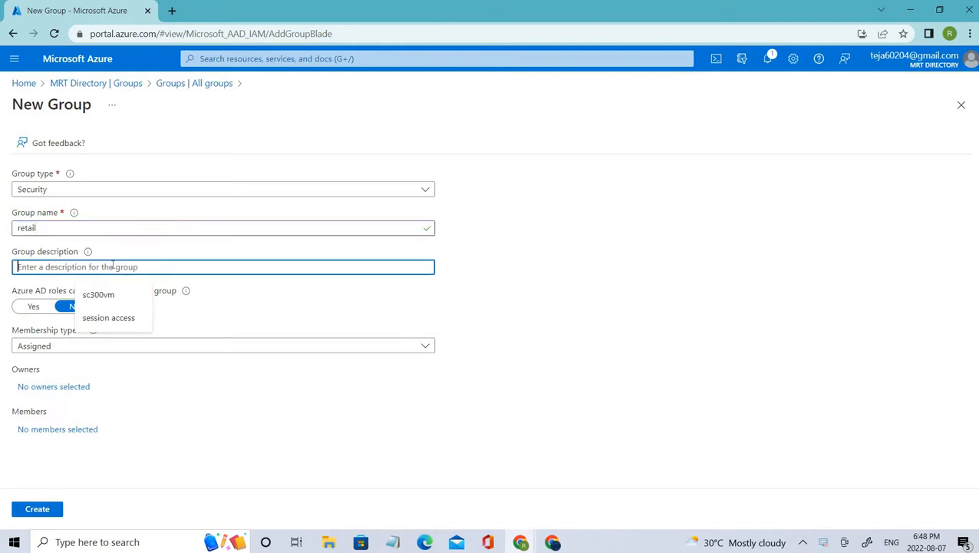
{"action": "type", "text": "This group is"}
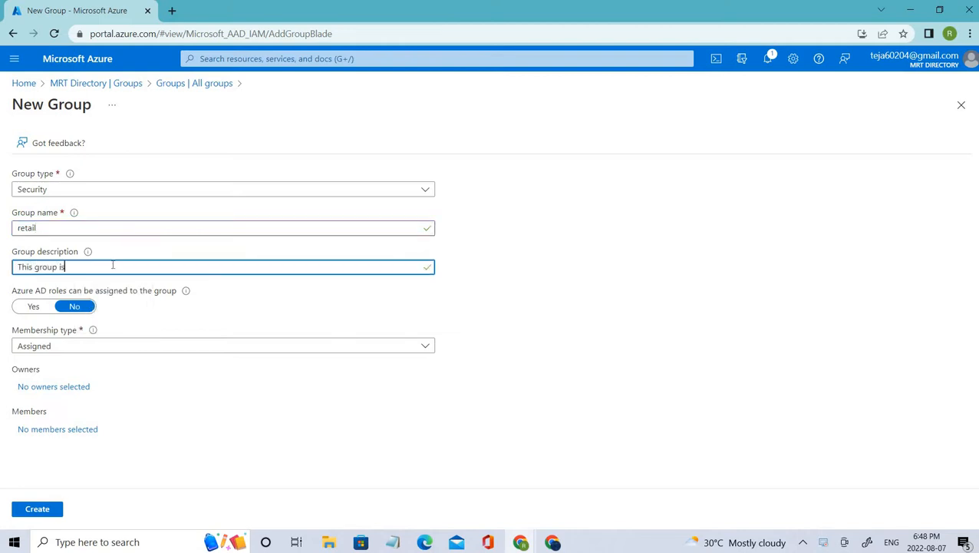
{"action": "type", "text": " used for marketing"}
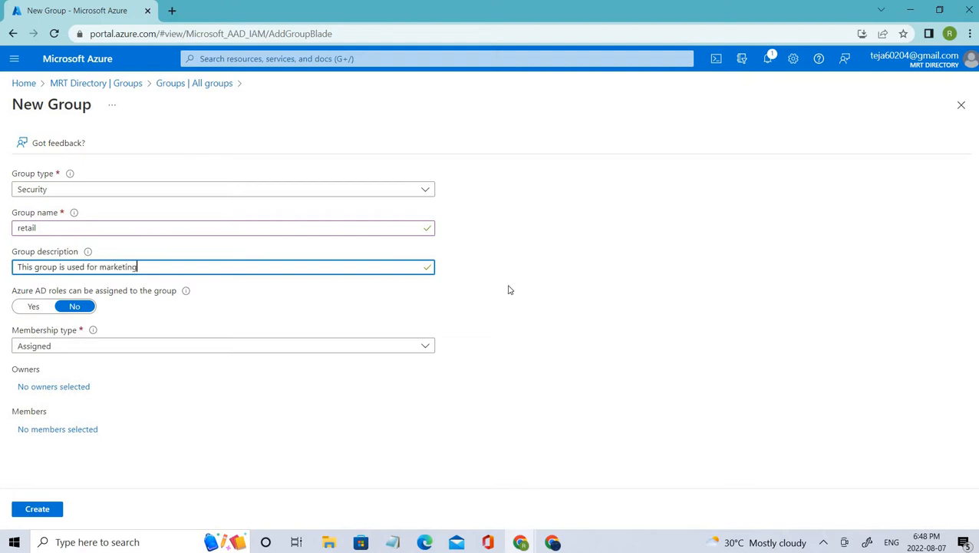
{"action": "left_click", "coordinate": [582, 241]}
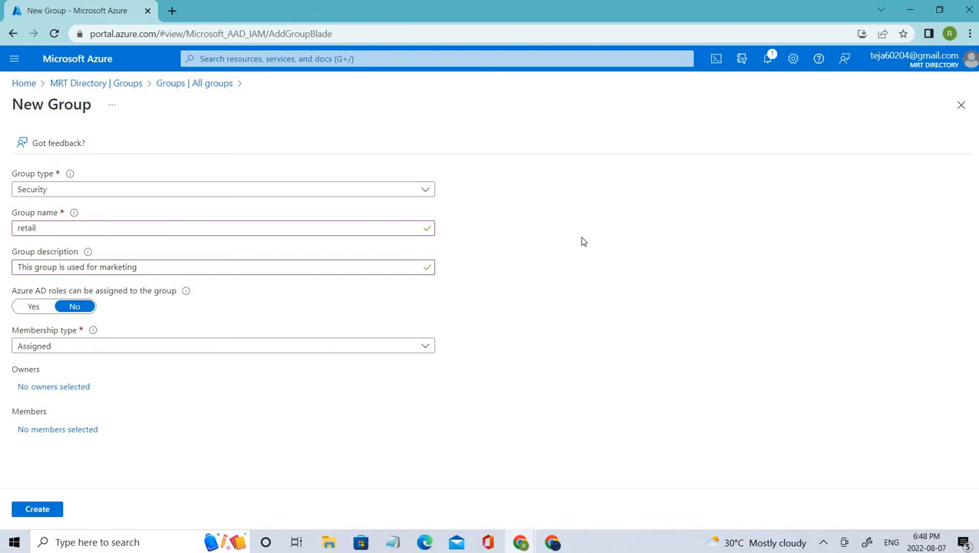
Add two users as group members, finding the first by name search and choosing the second from the full list.
{"action": "left_click", "coordinate": [44, 430]}
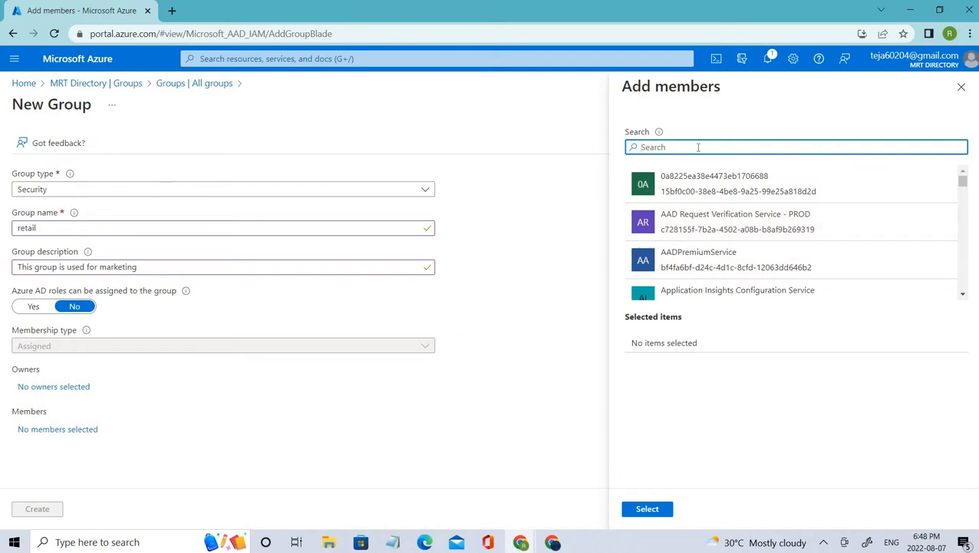
{"action": "type", "text": "arun"}
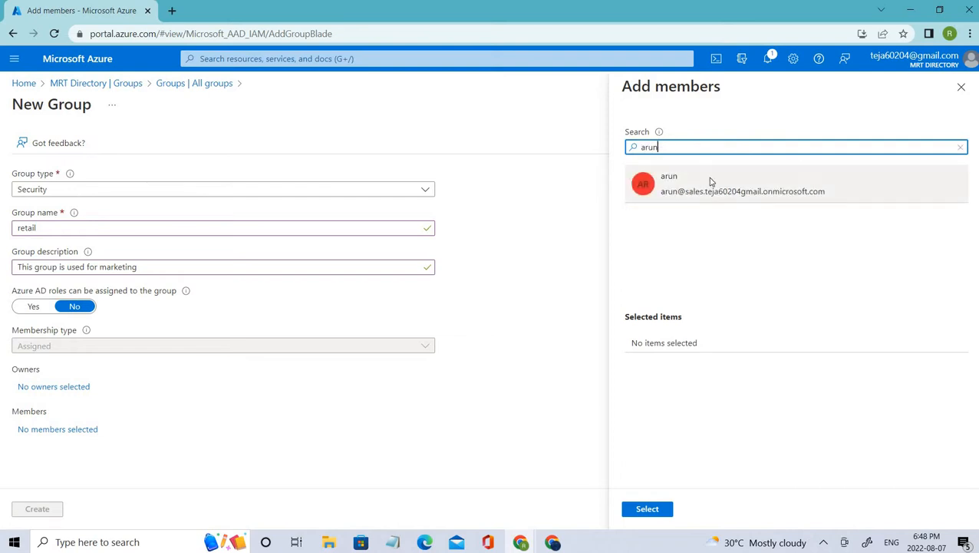
{"action": "left_click", "coordinate": [708, 183]}
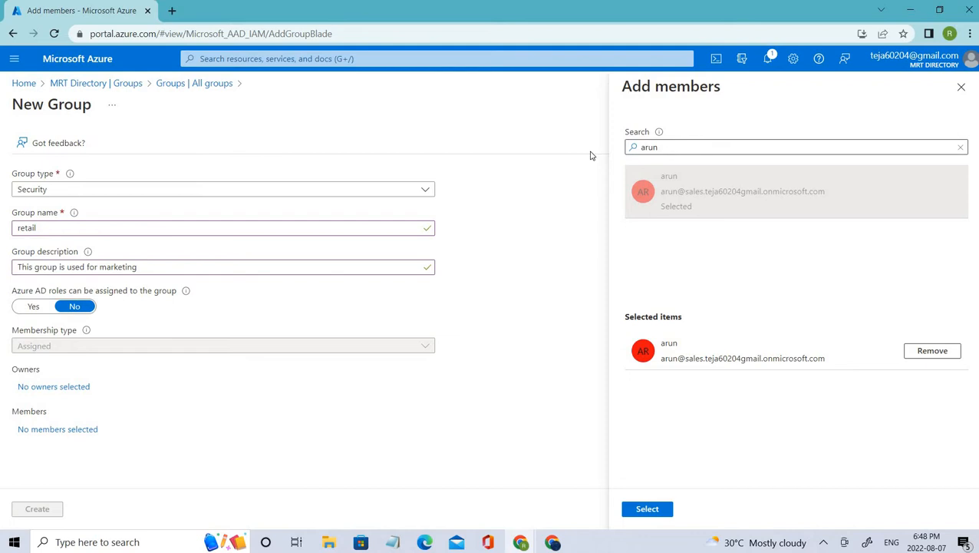
{"action": "key", "text": "ctrl+a"}
{"action": "key", "text": "BackSpace"}
{"action": "scroll", "coordinate": [683, 292], "scroll_direction": "down", "scroll_amount": 10}
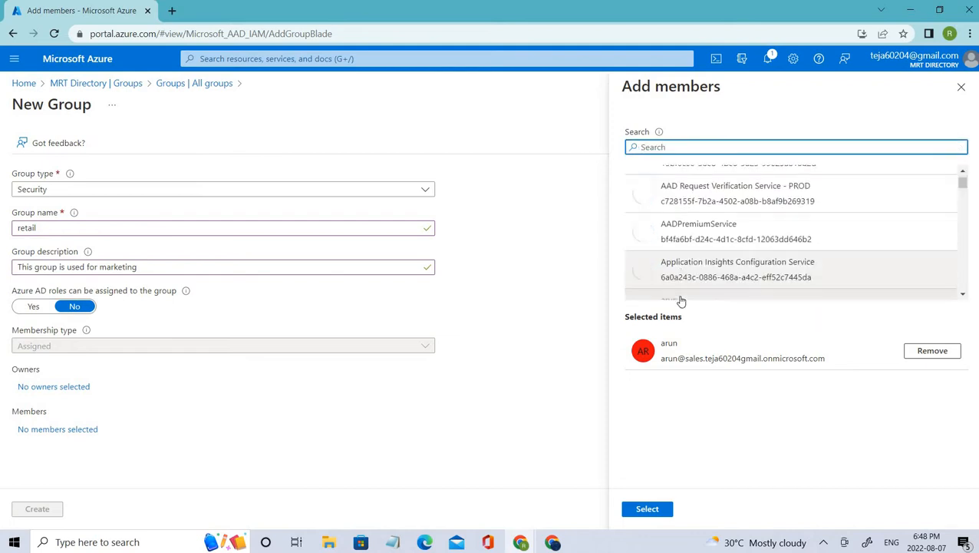
{"action": "scroll", "coordinate": [691, 286], "scroll_direction": "down", "scroll_amount": 8}
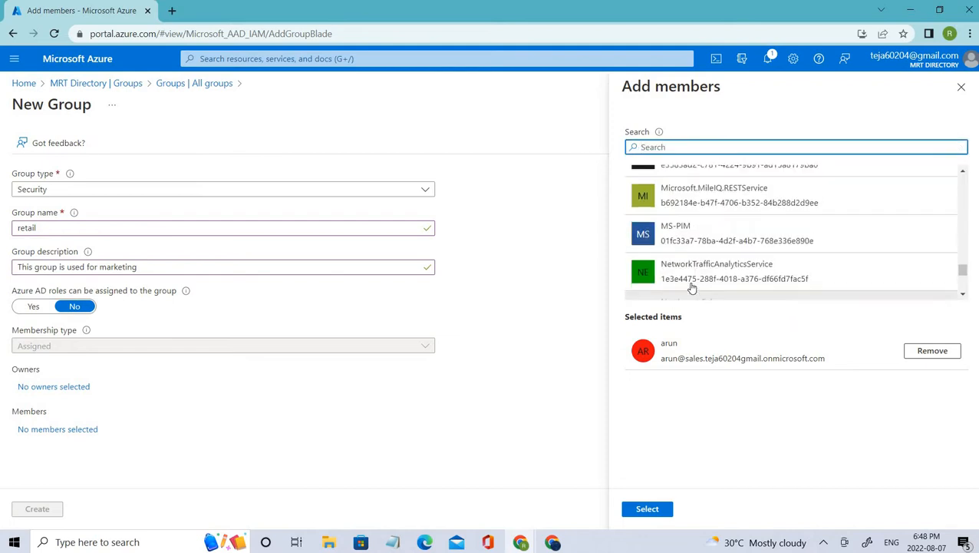
{"action": "scroll", "coordinate": [695, 271], "scroll_direction": "up", "scroll_amount": 3}
{"action": "left_click", "coordinate": [701, 198]}
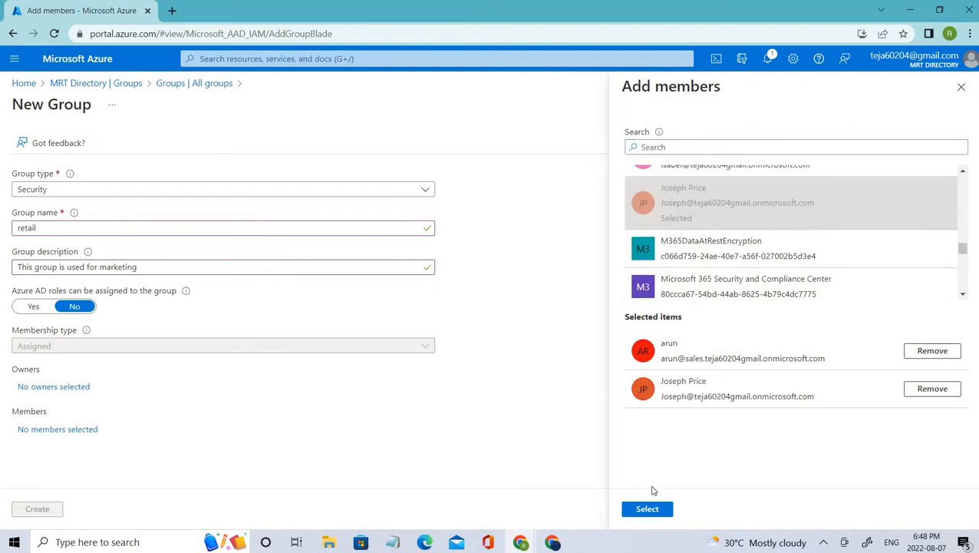
{"action": "left_click", "coordinate": [663, 509]}
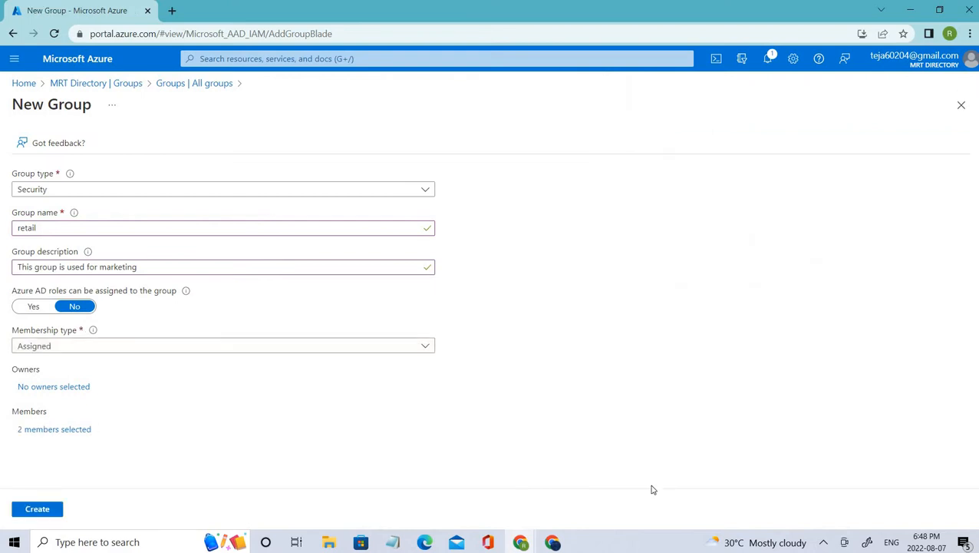
Assign the signed-in account as the owner of the new group.
{"action": "left_click", "coordinate": [63, 388]}
{"action": "scroll", "coordinate": [696, 292], "scroll_direction": "down", "scroll_amount": 2}
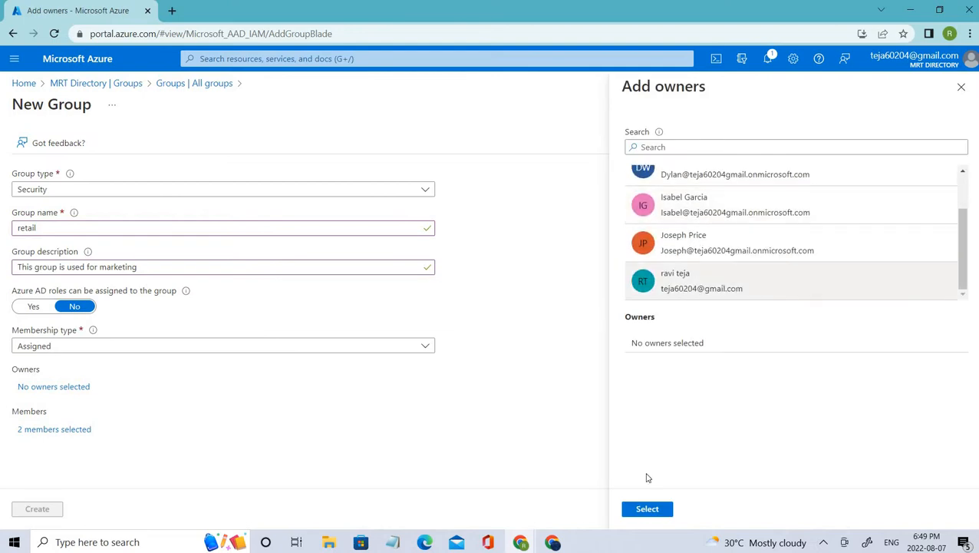
{"action": "left_click", "coordinate": [656, 509]}
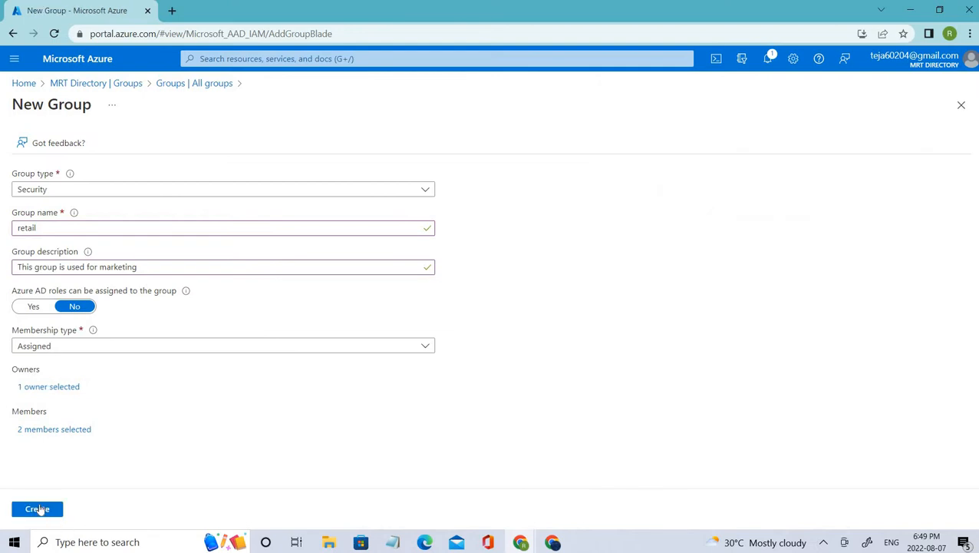
Create the retail group, then refresh the list of all groups and check its entry.
{"action": "double_click", "coordinate": [39, 228]}
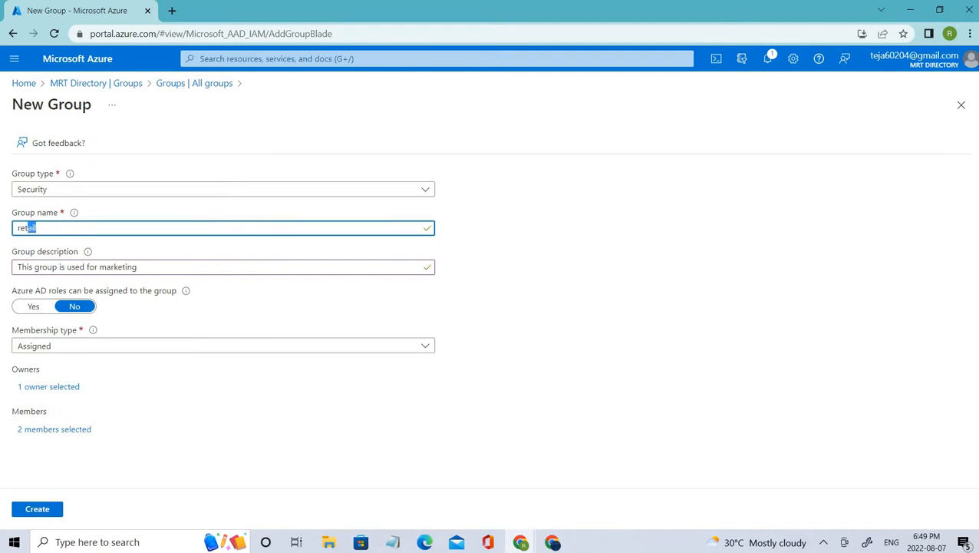
{"action": "left_click", "coordinate": [29, 508]}
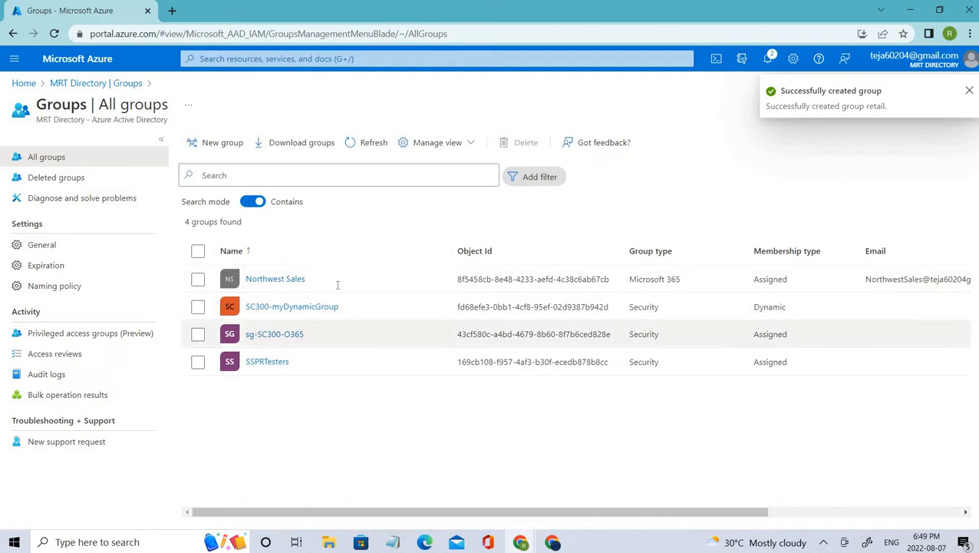
{"action": "left_click", "coordinate": [369, 144]}
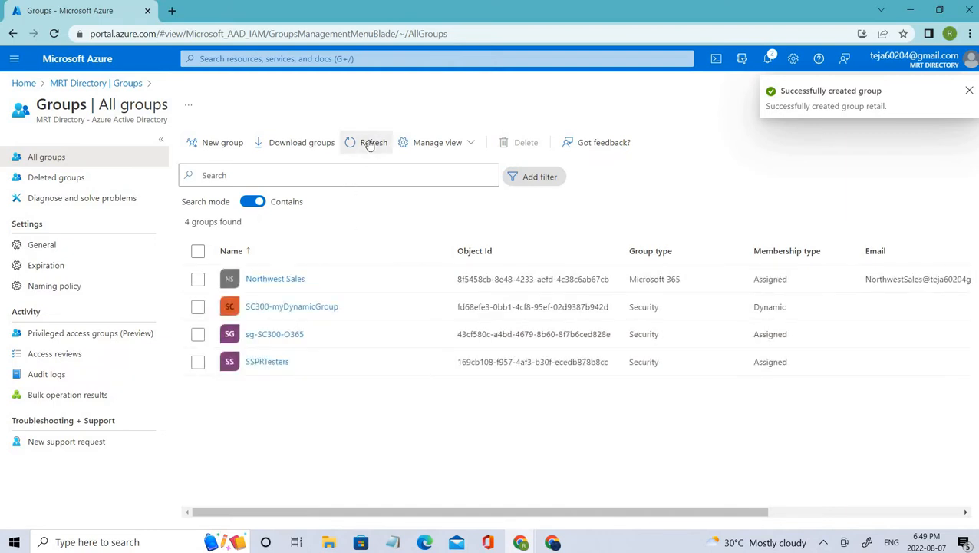
{"action": "left_click", "coordinate": [369, 145]}
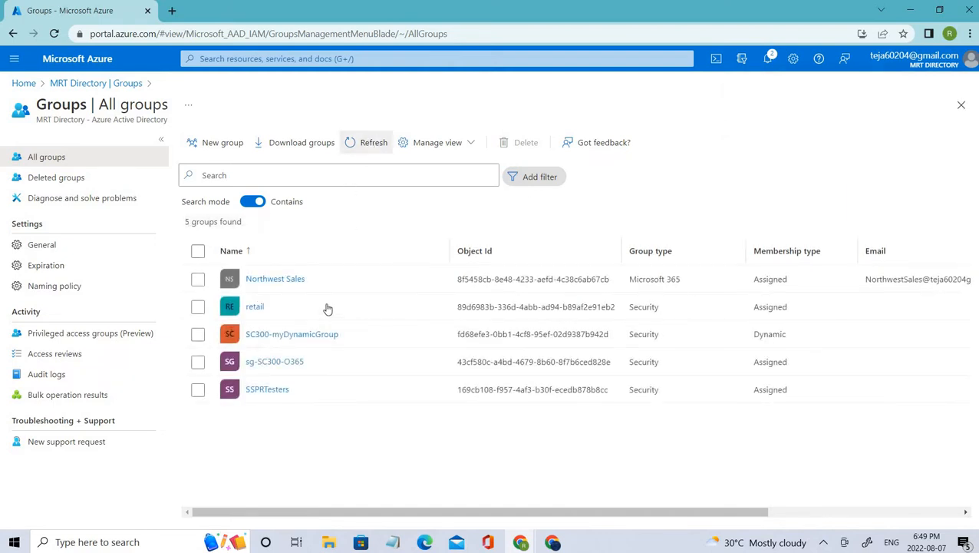
{"action": "left_click", "coordinate": [209, 306]}
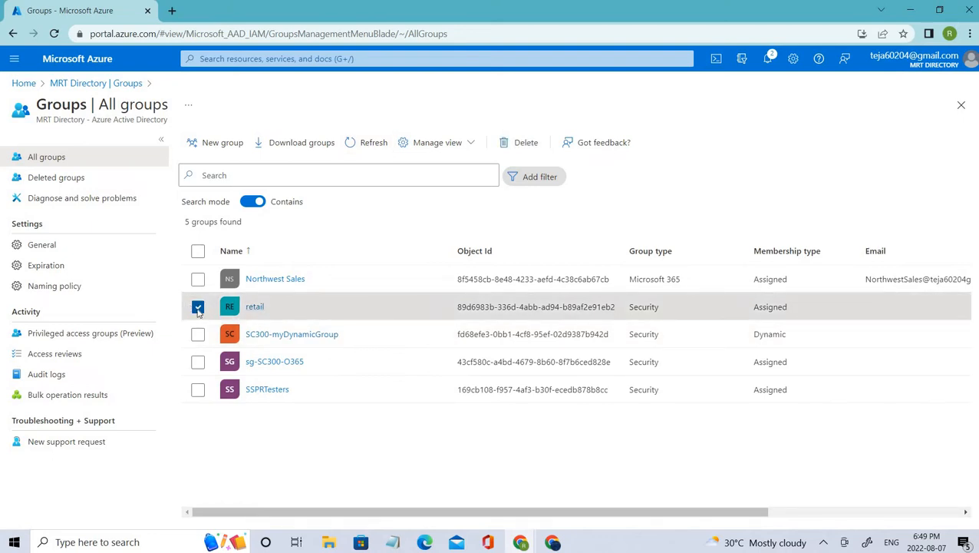
{"action": "left_click", "coordinate": [198, 308]}
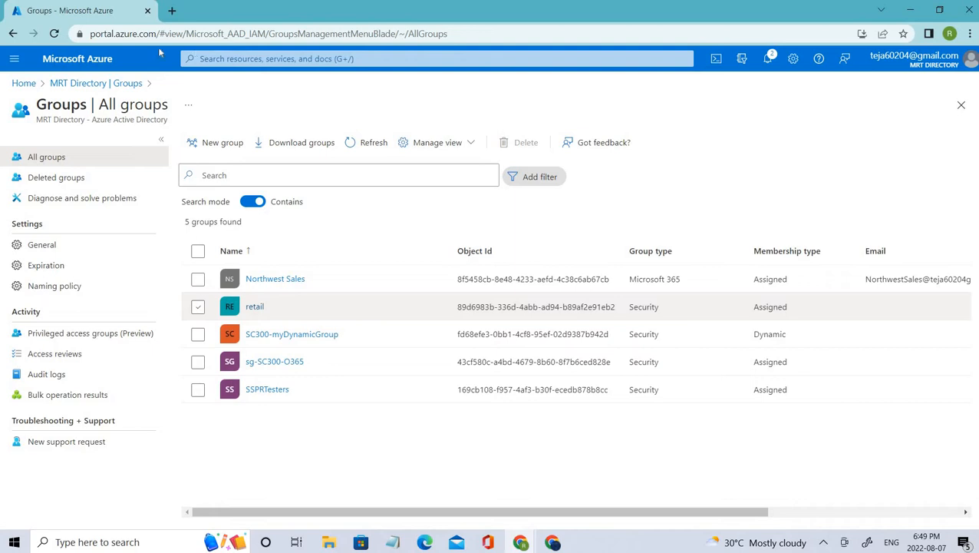
Open the directory's Identity Governance catalogs list, taking a brief look at the Marketing catalog.
{"action": "left_click", "coordinate": [61, 84]}
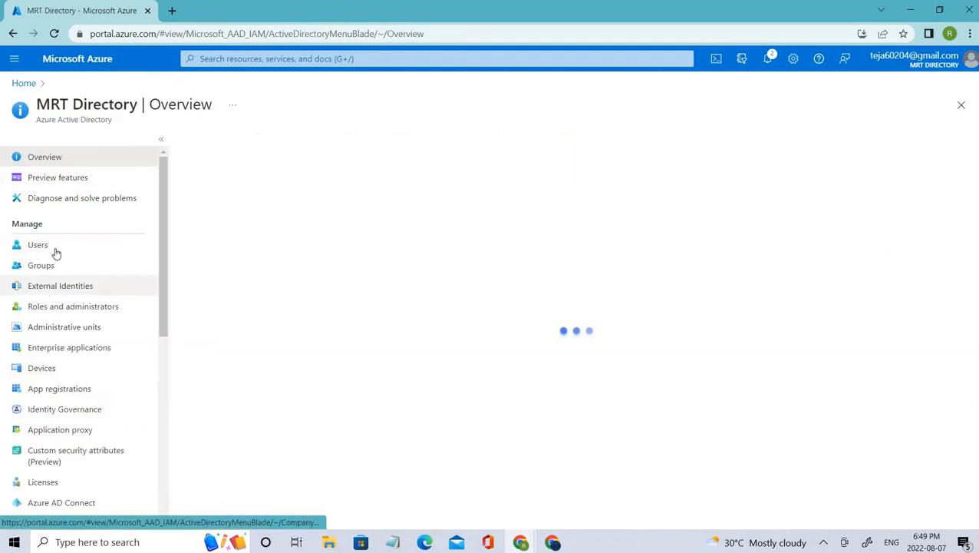
{"action": "left_click", "coordinate": [68, 411]}
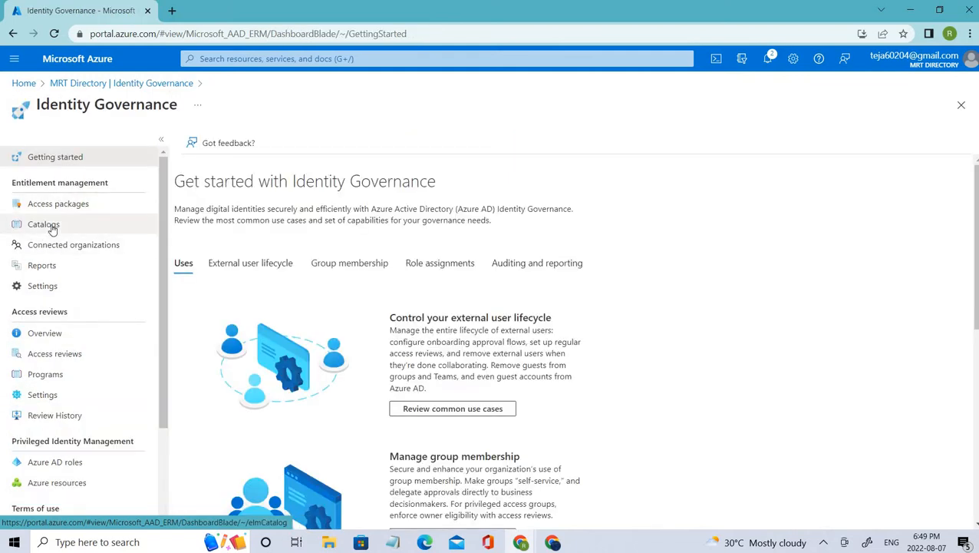
{"action": "left_click", "coordinate": [51, 226]}
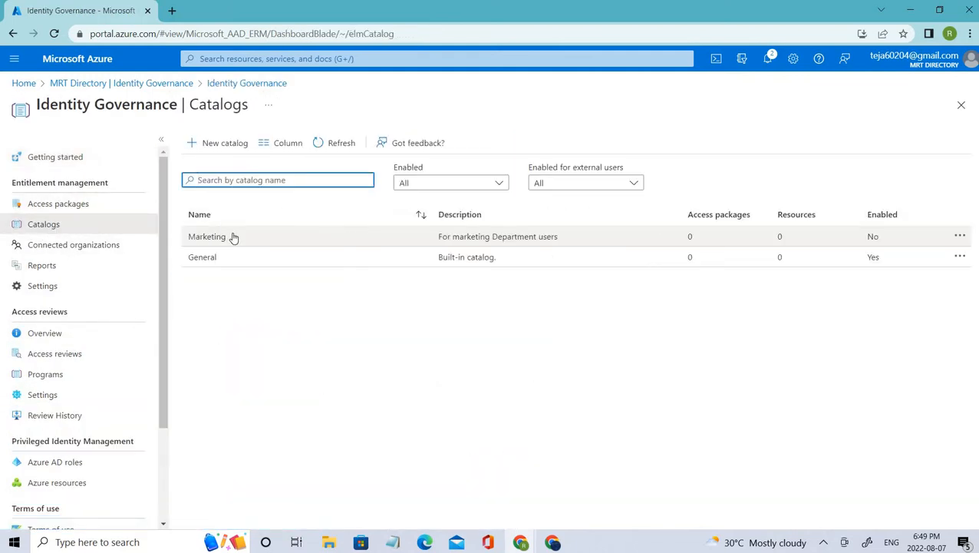
{"action": "left_click", "coordinate": [235, 238]}
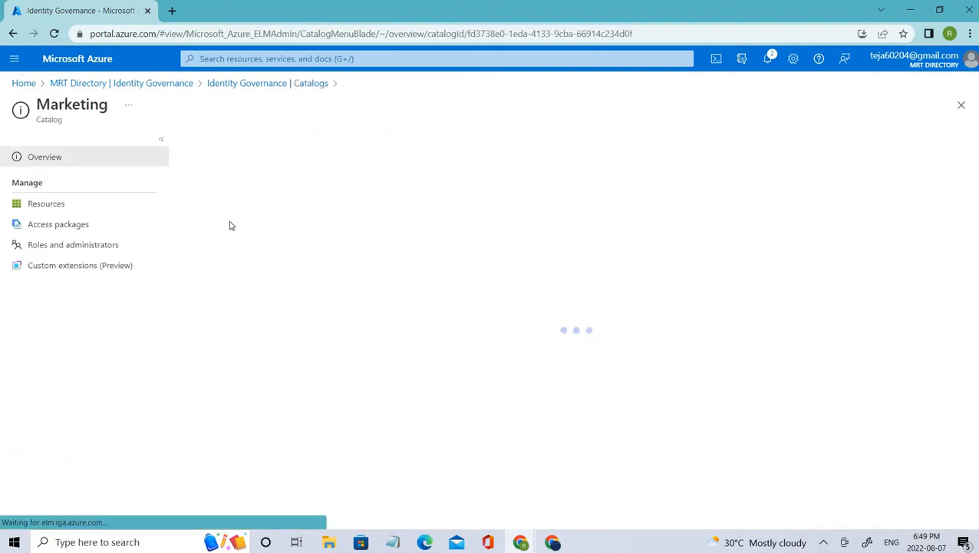
{"action": "left_click", "coordinate": [264, 85]}
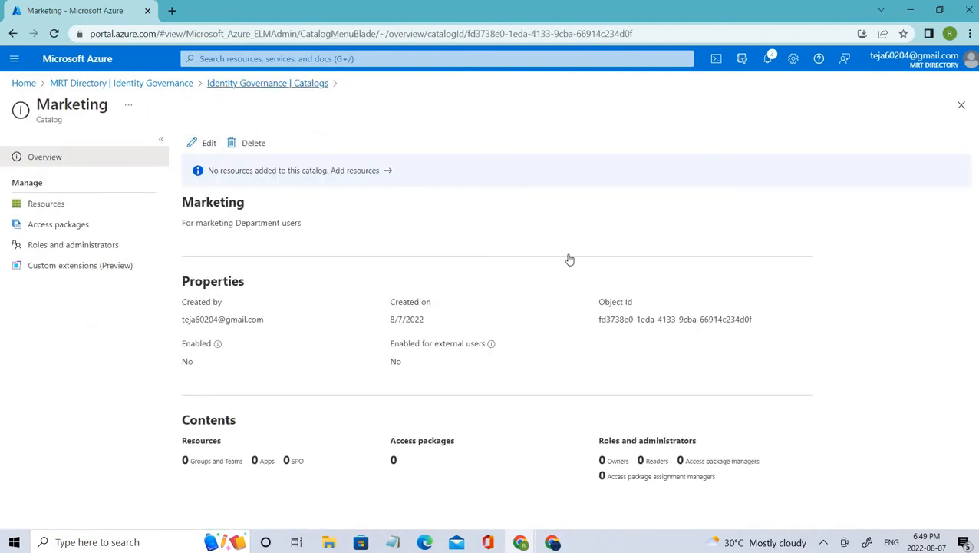
Review the catalog list's access packages, resources and enabled columns, and open the Marketing catalog's resources.
{"action": "triple_click", "coordinate": [750, 212]}
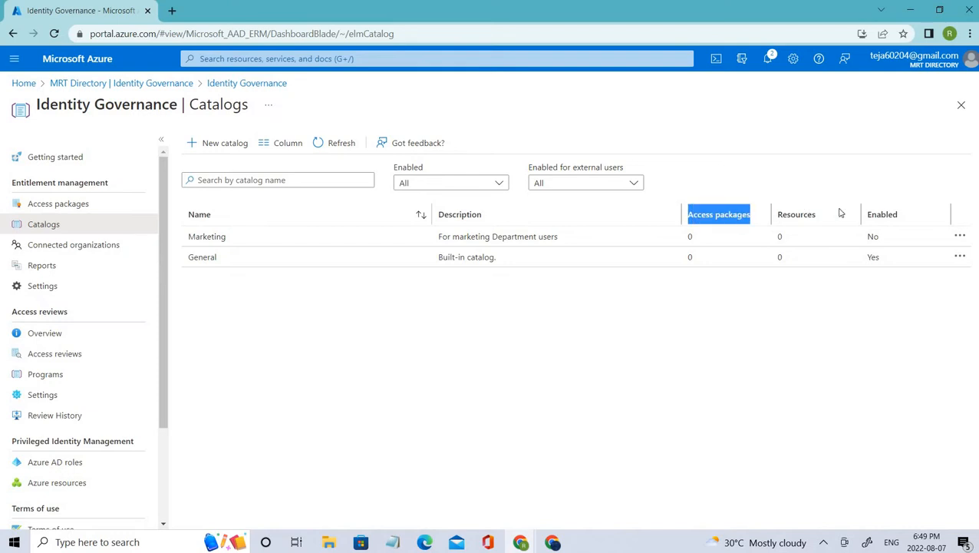
{"action": "left_click_drag", "start_coordinate": [817, 217], "coordinate": [776, 216]}
{"action": "left_click_drag", "start_coordinate": [899, 217], "coordinate": [866, 219]}
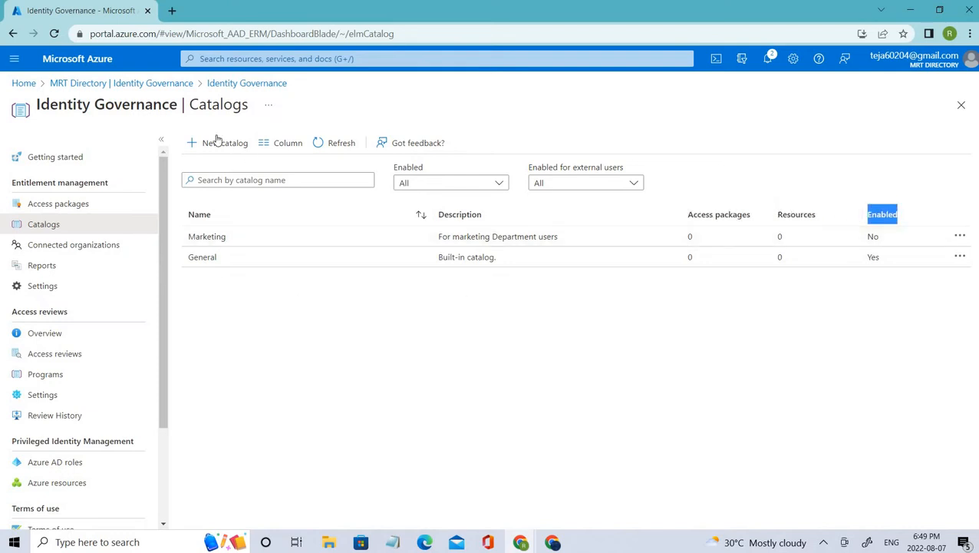
{"action": "left_click", "coordinate": [219, 235]}
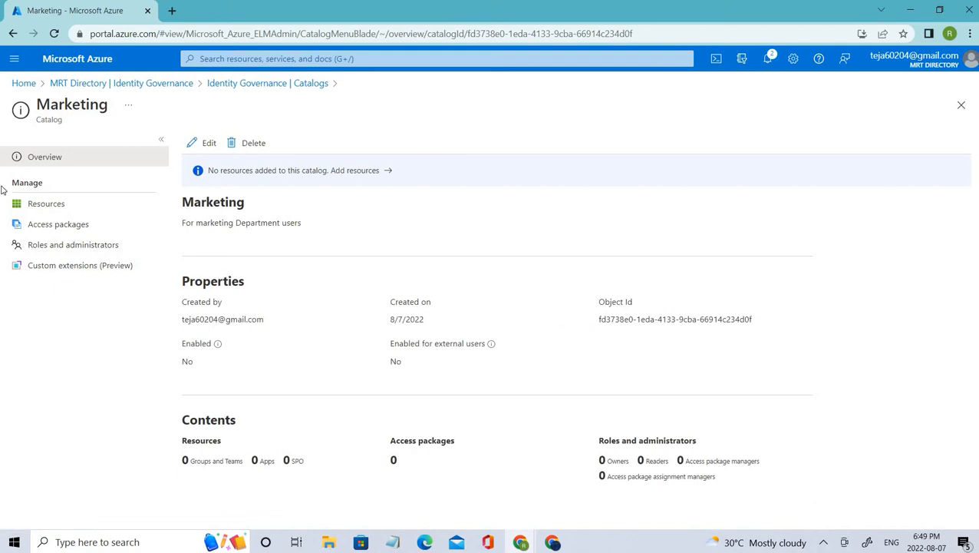
{"action": "left_click_drag", "start_coordinate": [4, 188], "coordinate": [54, 211]}
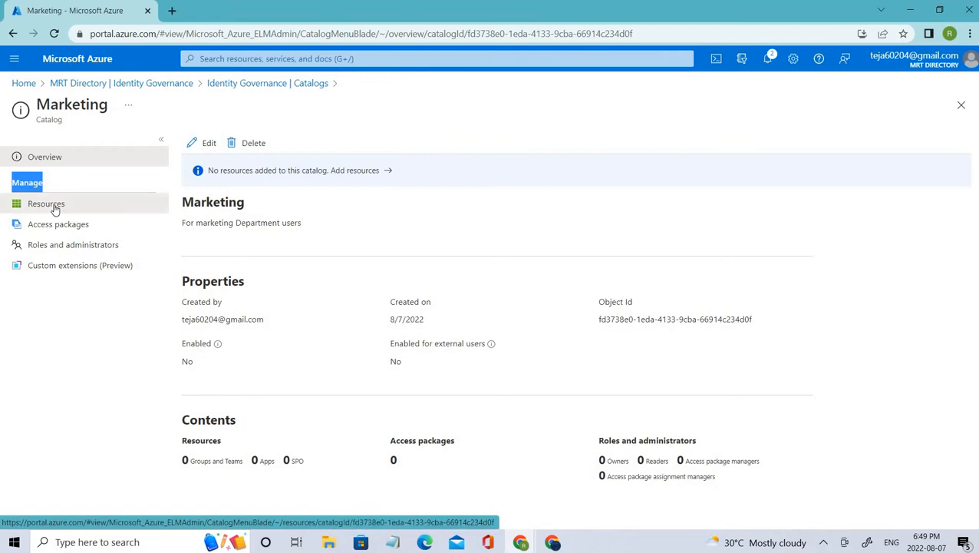
{"action": "left_click", "coordinate": [54, 210]}
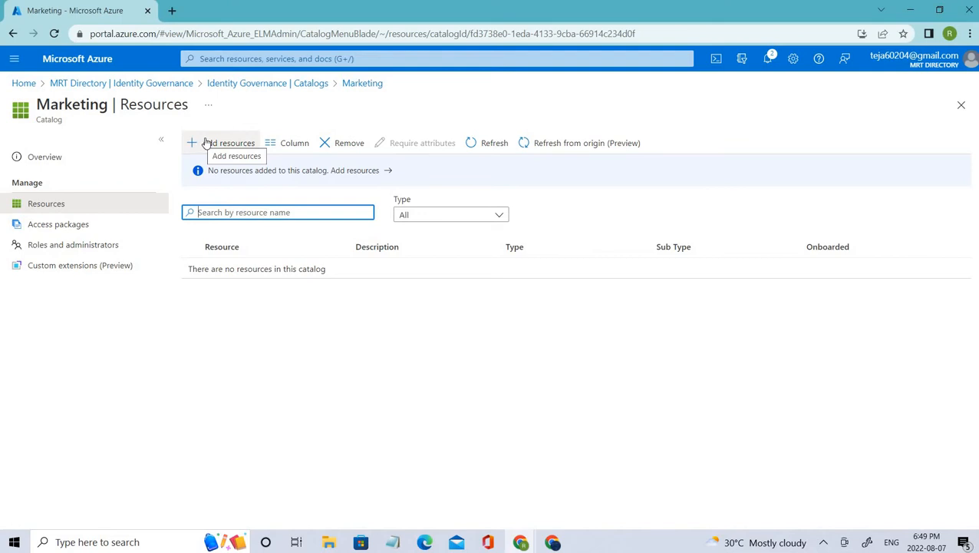
Start adding resources to the Marketing catalog and select the retail group from Groups and Teams.
{"action": "left_click", "coordinate": [205, 143]}
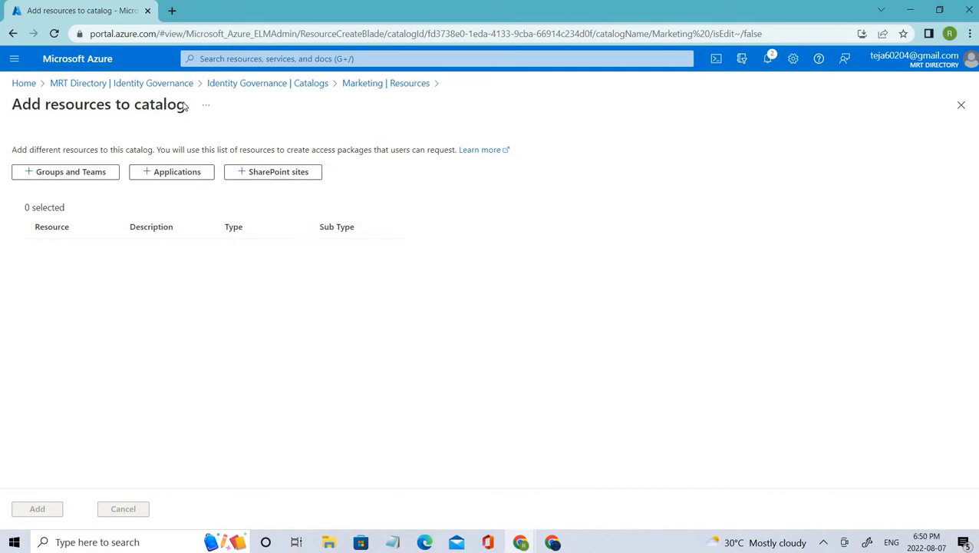
{"action": "left_click", "coordinate": [68, 173]}
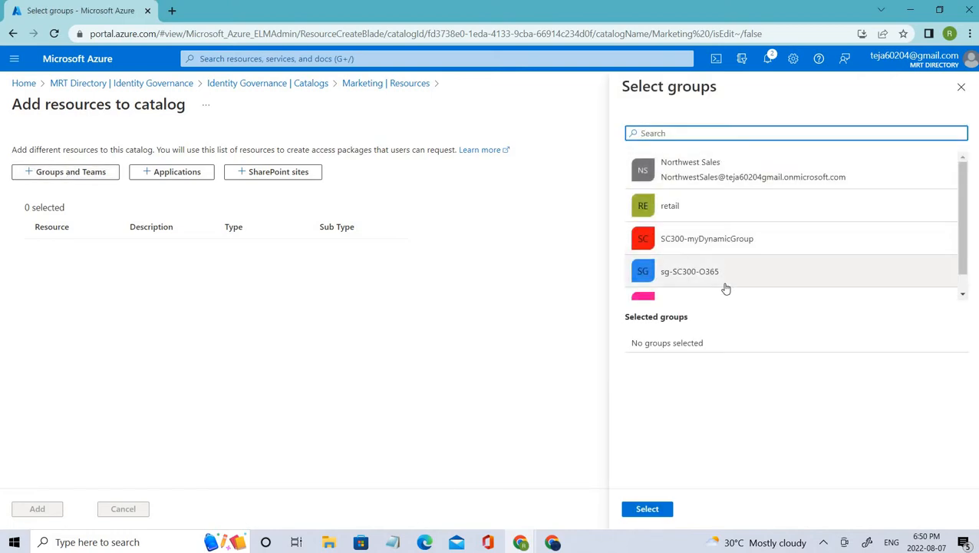
{"action": "left_click", "coordinate": [700, 211]}
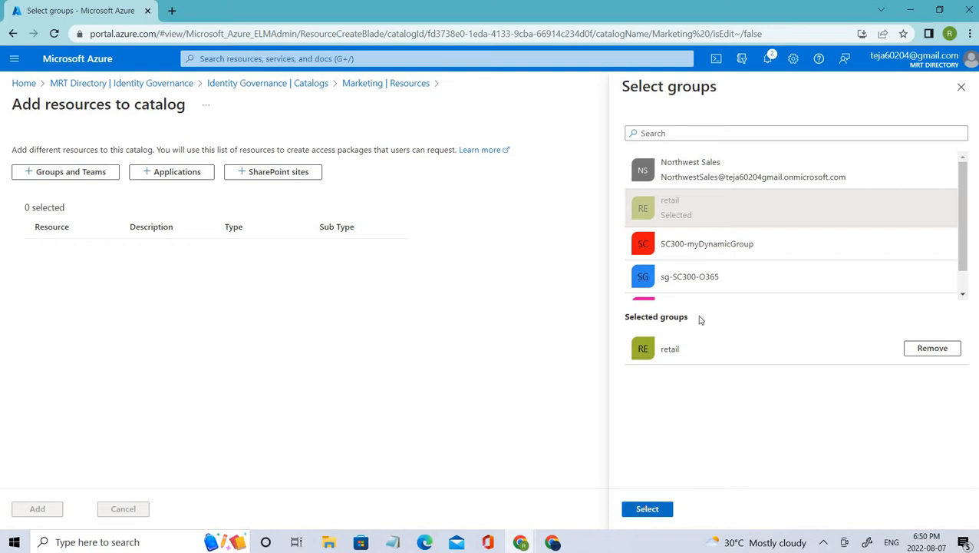
{"action": "scroll", "coordinate": [722, 246], "scroll_direction": "down", "scroll_amount": 1}
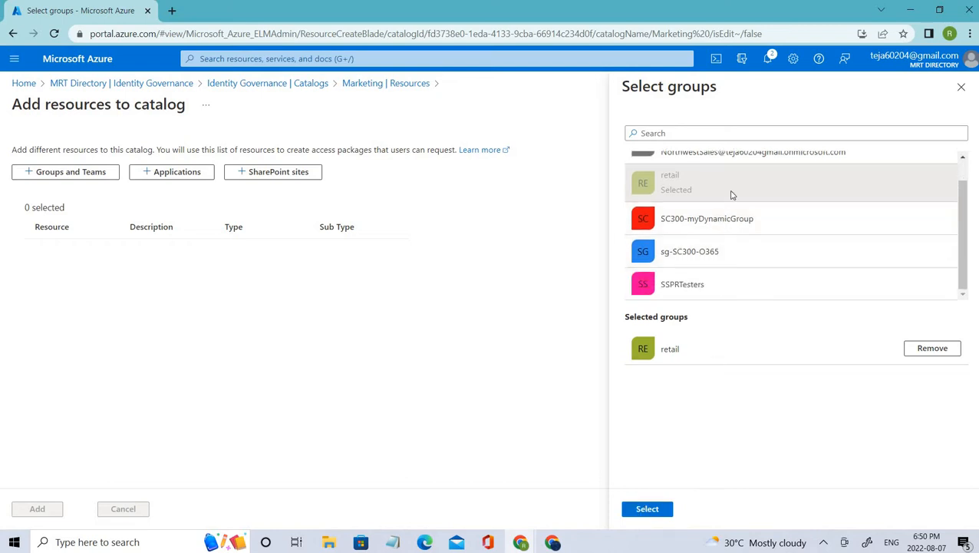
{"action": "scroll", "coordinate": [731, 195], "scroll_direction": "up", "scroll_amount": 1}
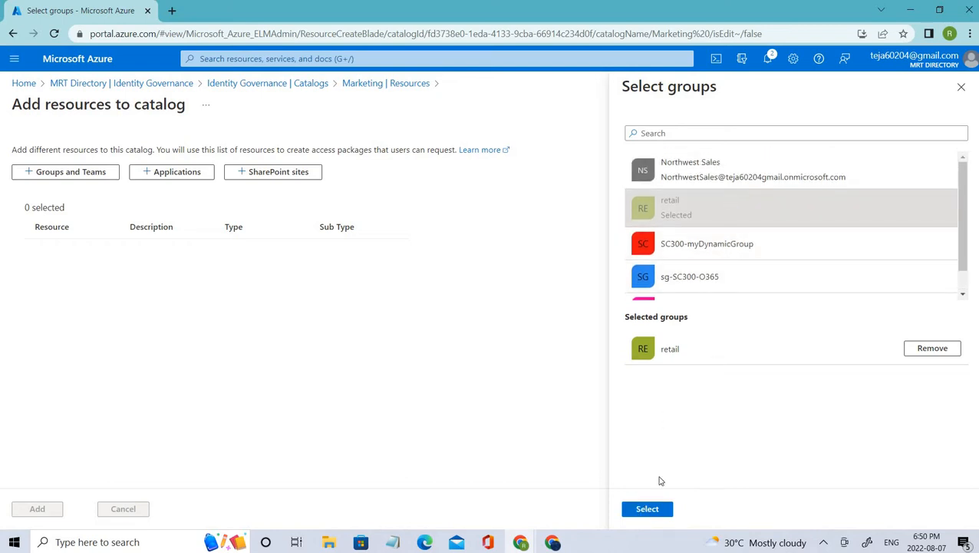
{"action": "left_click", "coordinate": [649, 508]}
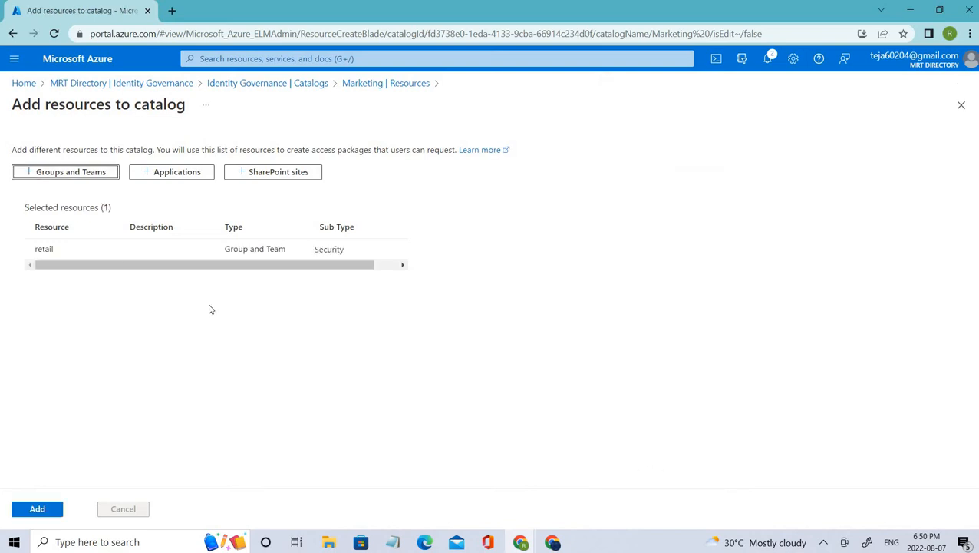
Select the GitHub Enterprise Cloud - Enterprise Account and BreakingPoint Cloud applications as further resources for the catalog.
{"action": "left_click", "coordinate": [174, 175]}
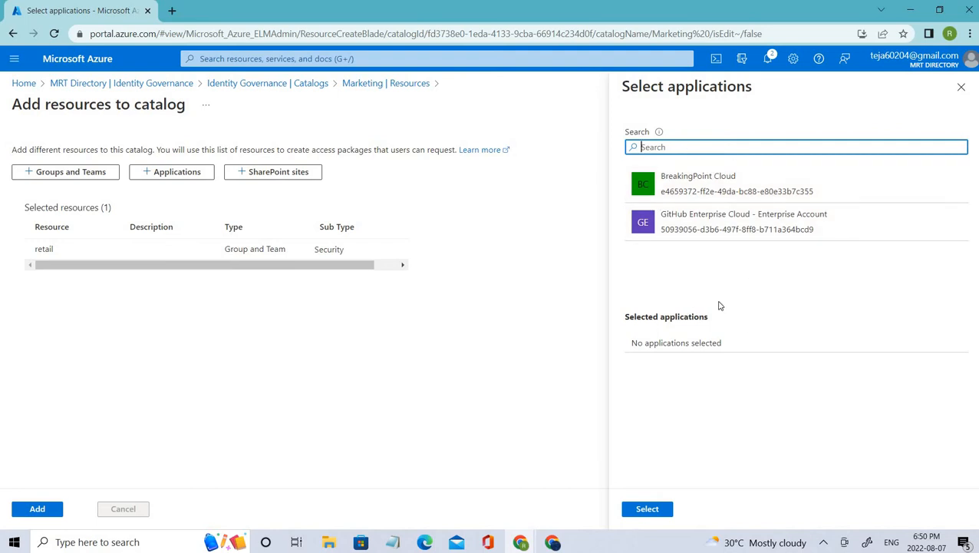
{"action": "left_click", "coordinate": [711, 224]}
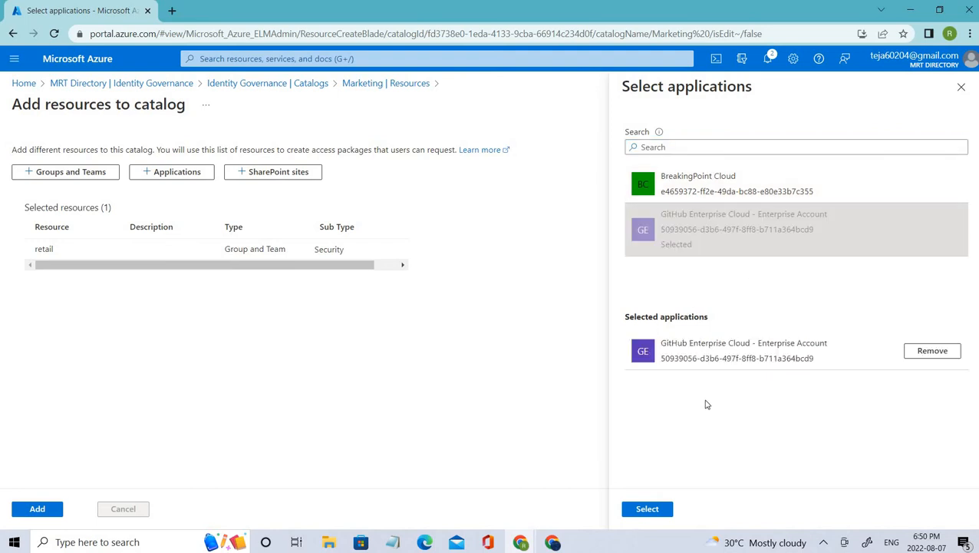
{"action": "left_click", "coordinate": [711, 186]}
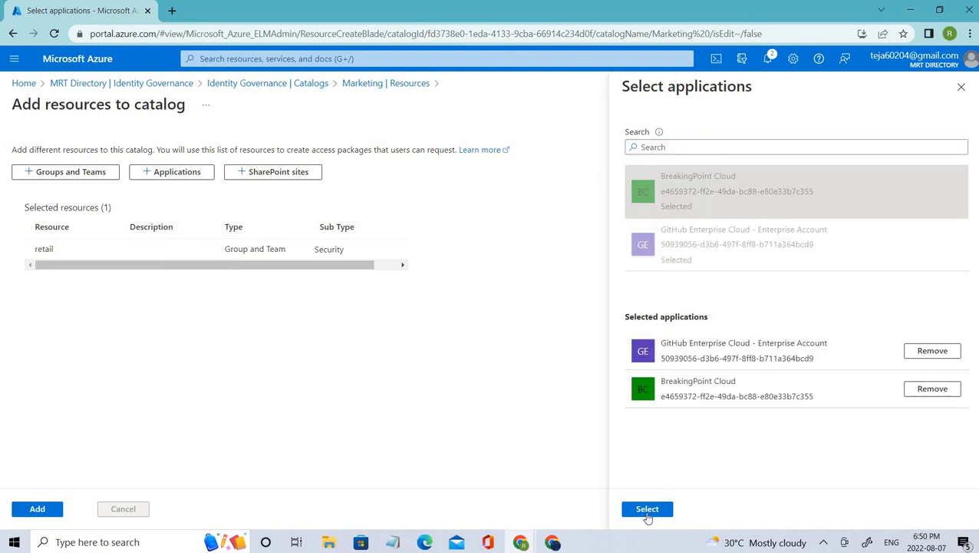
{"action": "left_click", "coordinate": [647, 509]}
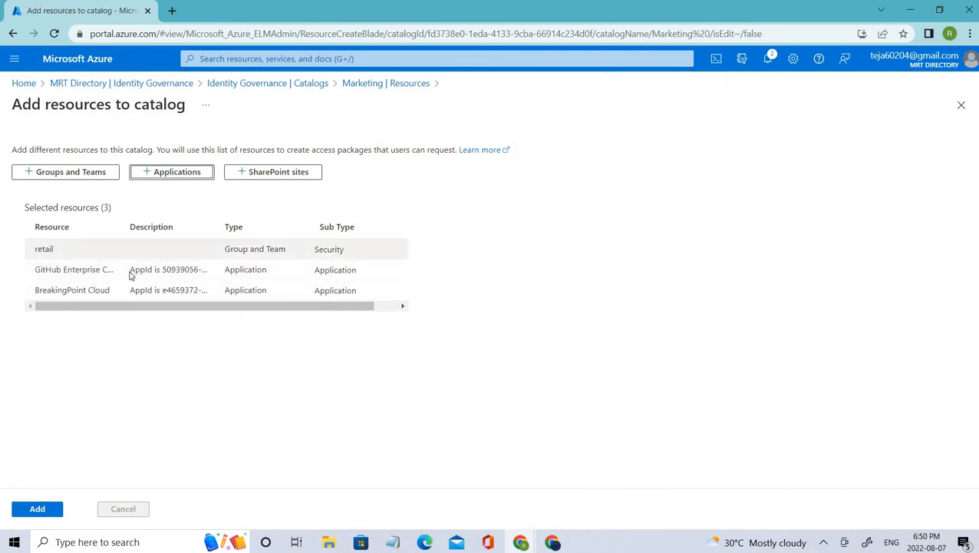
Look at the SharePoint sites choice without selecting any site, and add the selected group and applications to the Marketing catalog.
{"action": "left_click", "coordinate": [289, 174]}
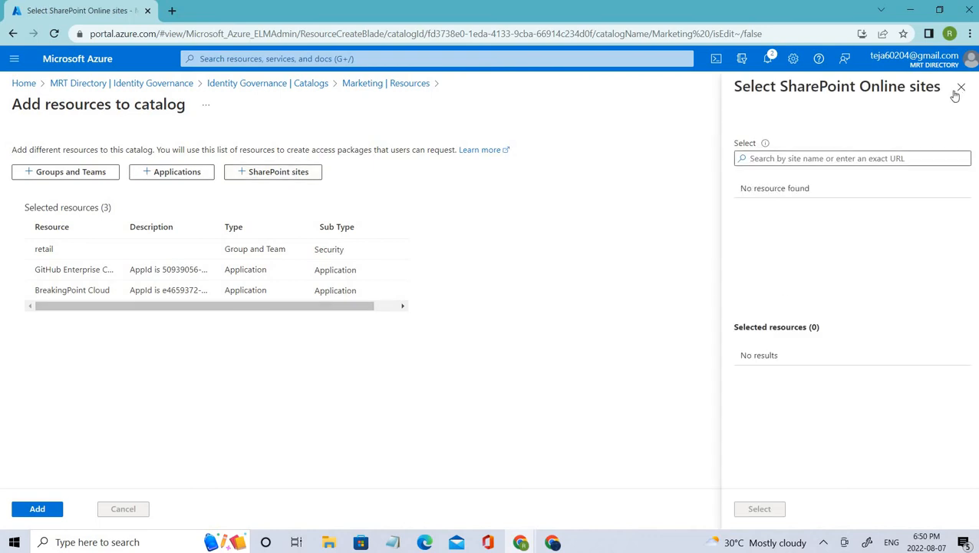
{"action": "left_click", "coordinate": [961, 88]}
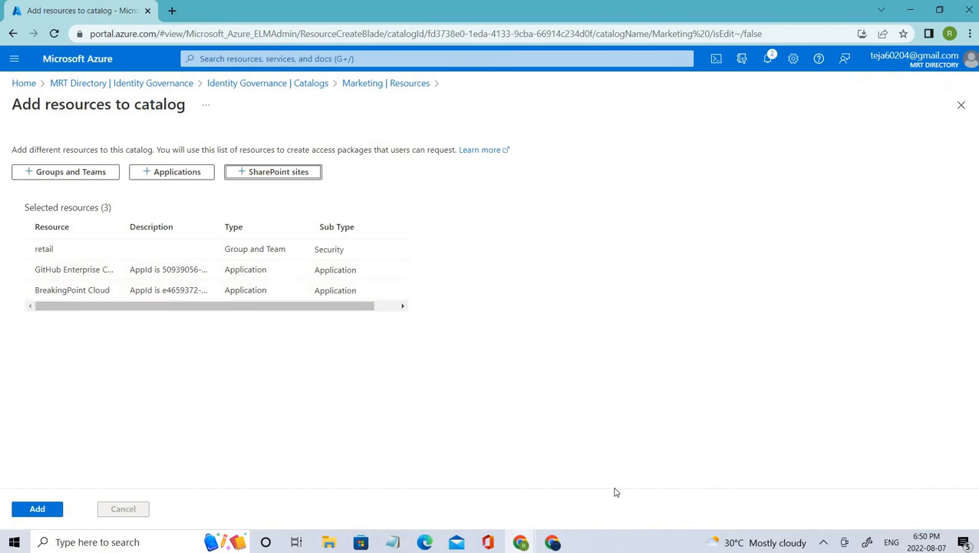
{"action": "left_click", "coordinate": [31, 510]}
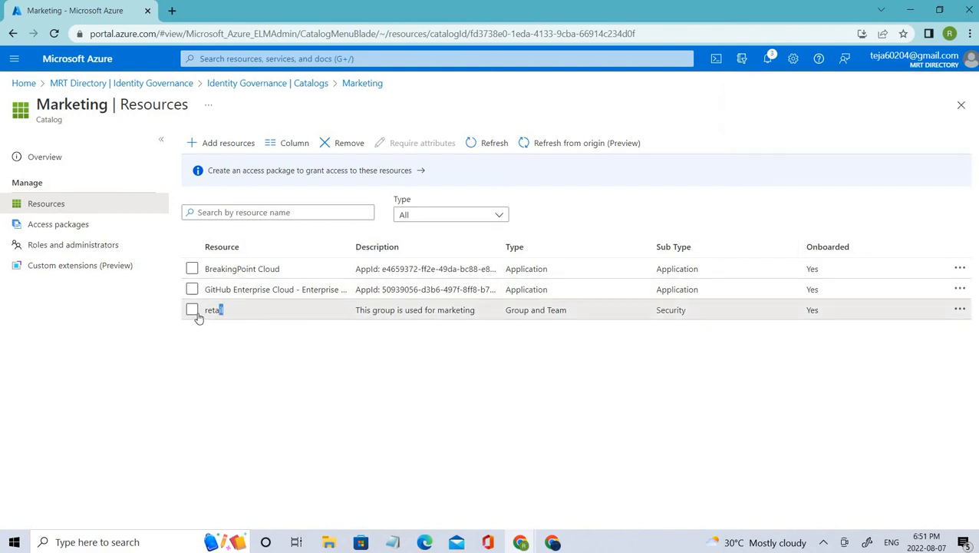
Check the retail entry in the catalog's resources, then return to the catalogs list and check Marketing's resource count.
{"action": "left_click_drag", "start_coordinate": [198, 317], "coordinate": [243, 328]}
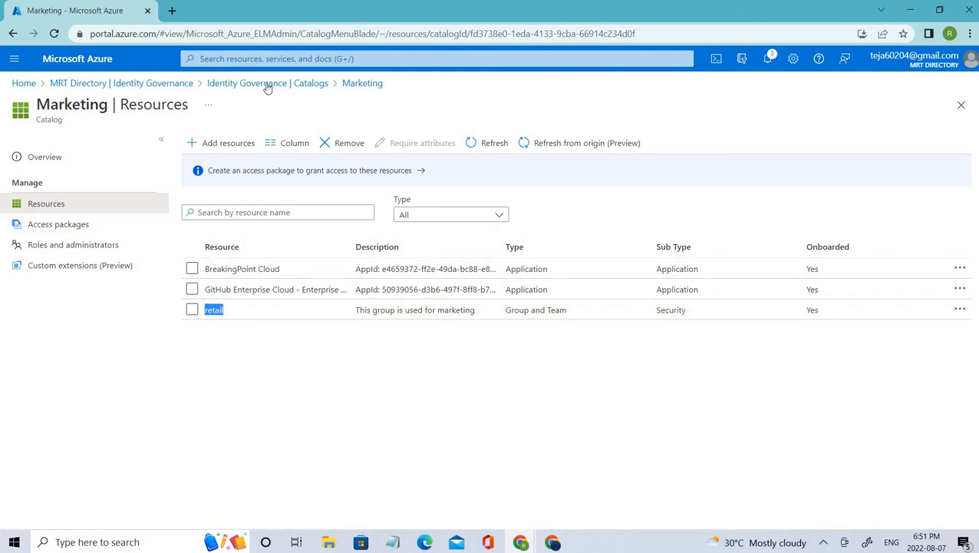
{"action": "left_click", "coordinate": [354, 84]}
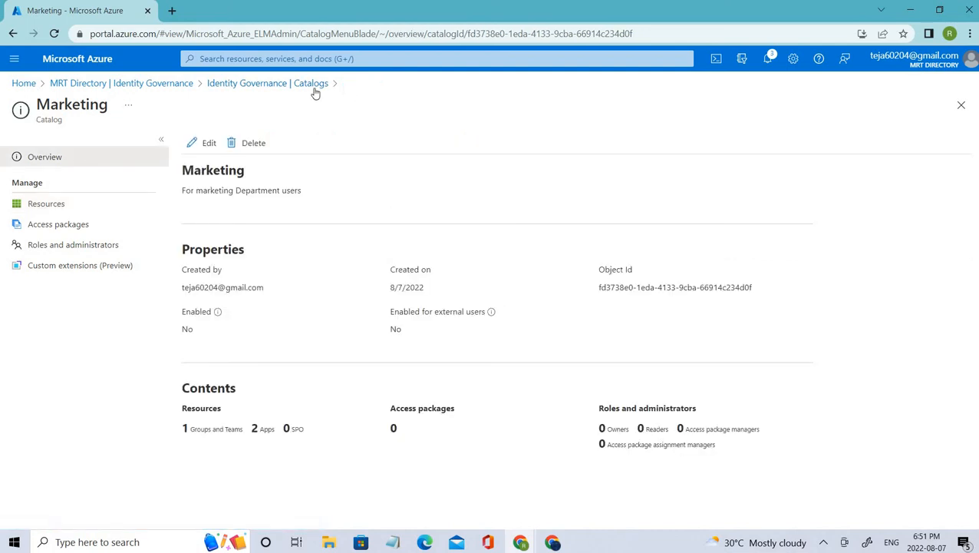
{"action": "left_click", "coordinate": [310, 84]}
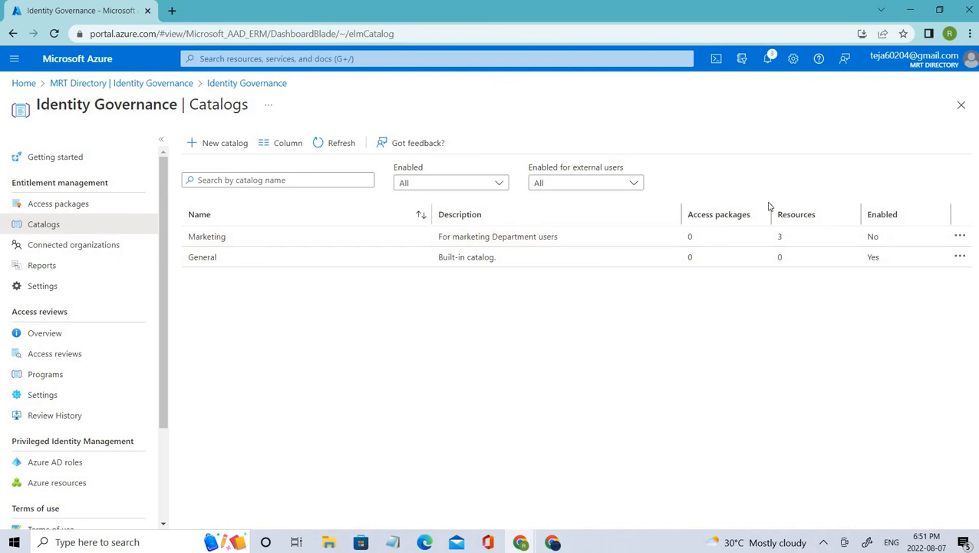
{"action": "left_click_drag", "start_coordinate": [767, 208], "coordinate": [804, 234]}
{"action": "left_click", "coordinate": [770, 238]}
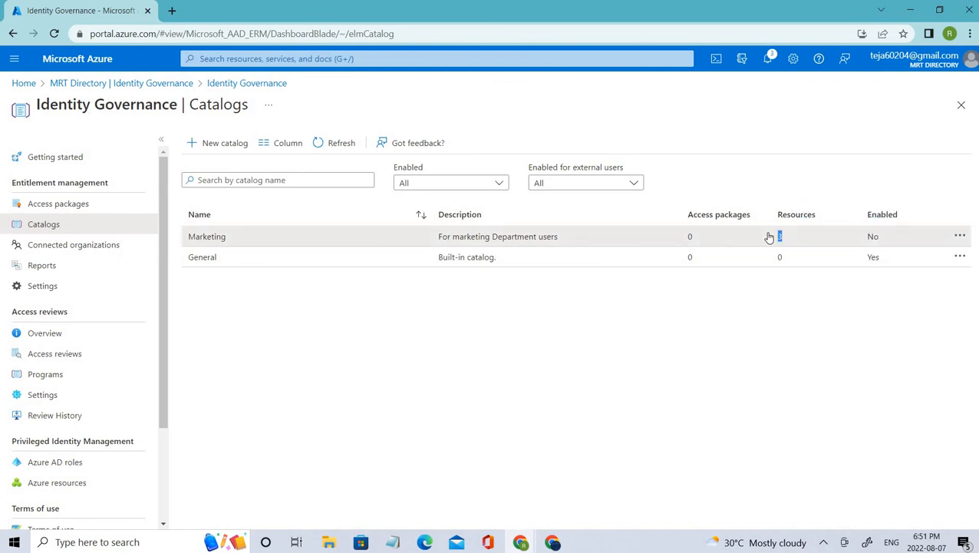